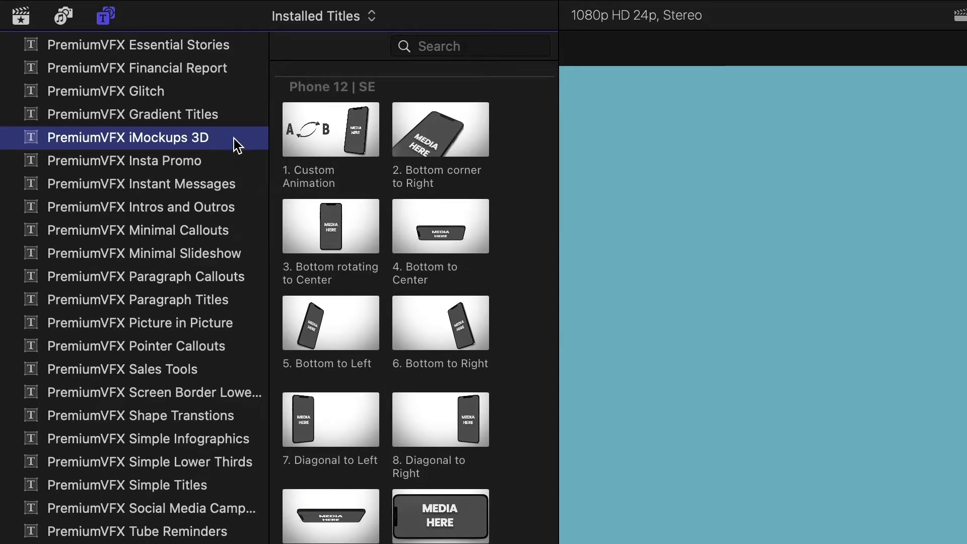
- Hide the title category list and scroll through the PremiumVFX iMockups 3D device thumbnails
click(97, 18)
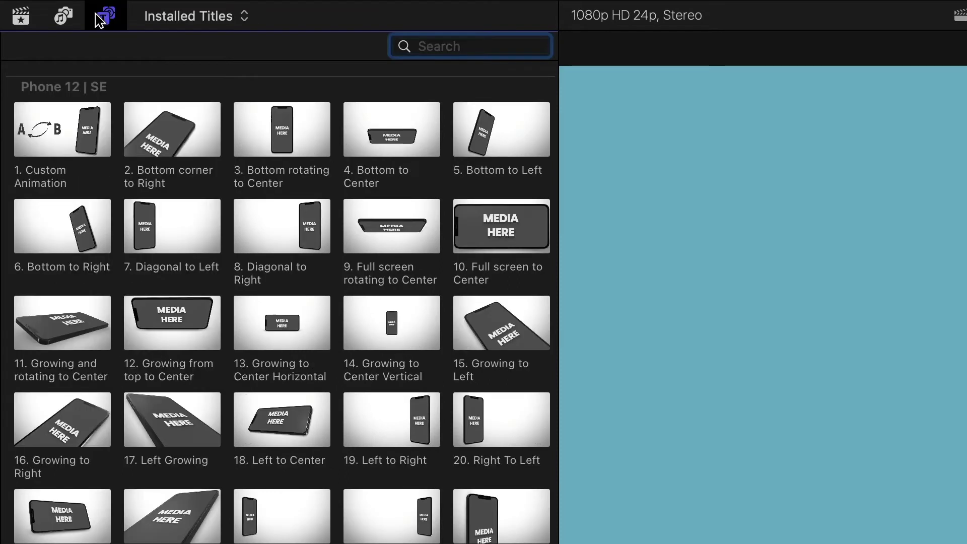
scroll(463, 268, down, 1)
scroll(552, 100, down, 10)
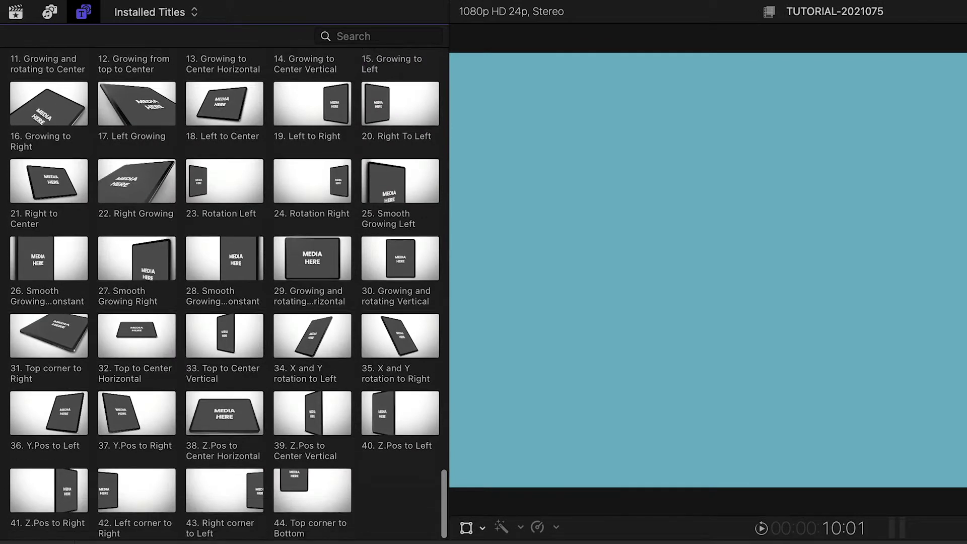
drag(440, 541, 467, 58)
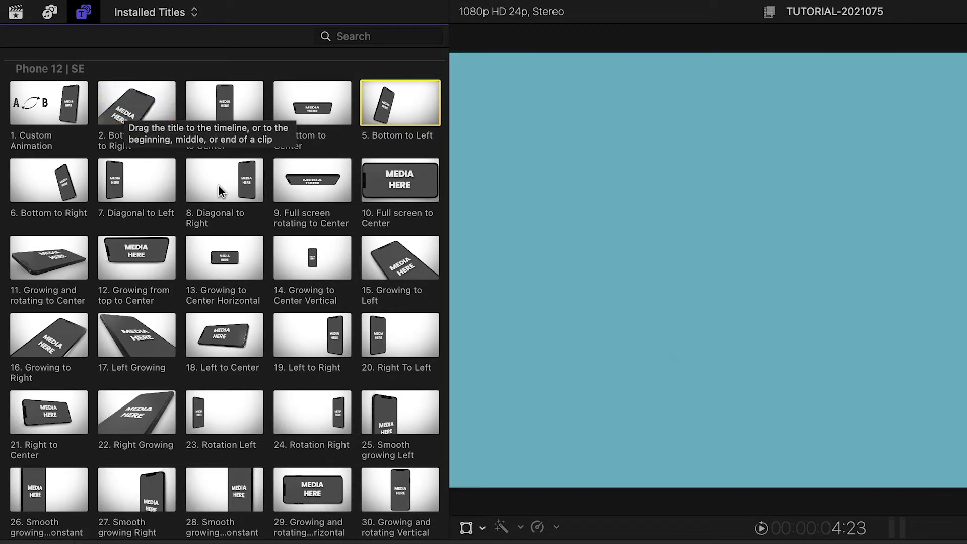
scroll(225, 213, down, 5)
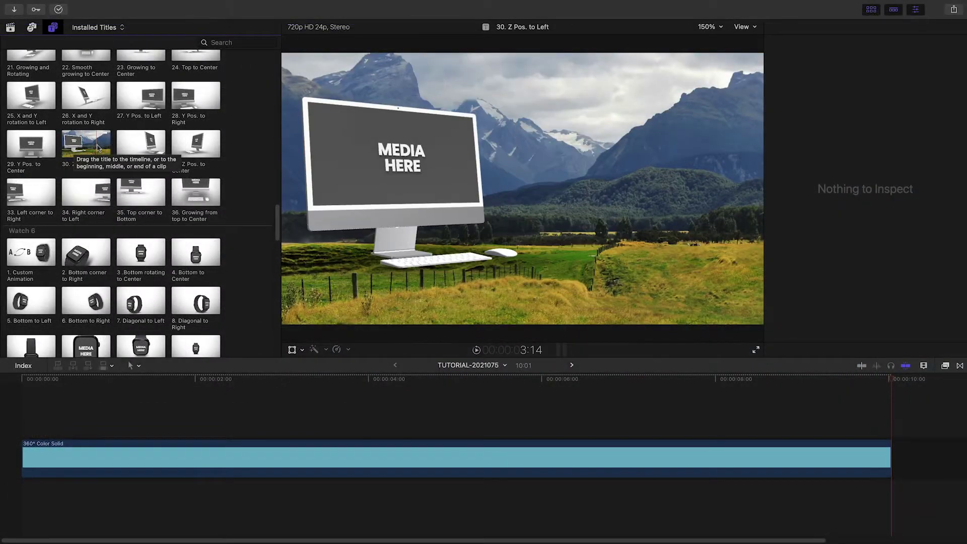
scroll(247, 235, down, 3)
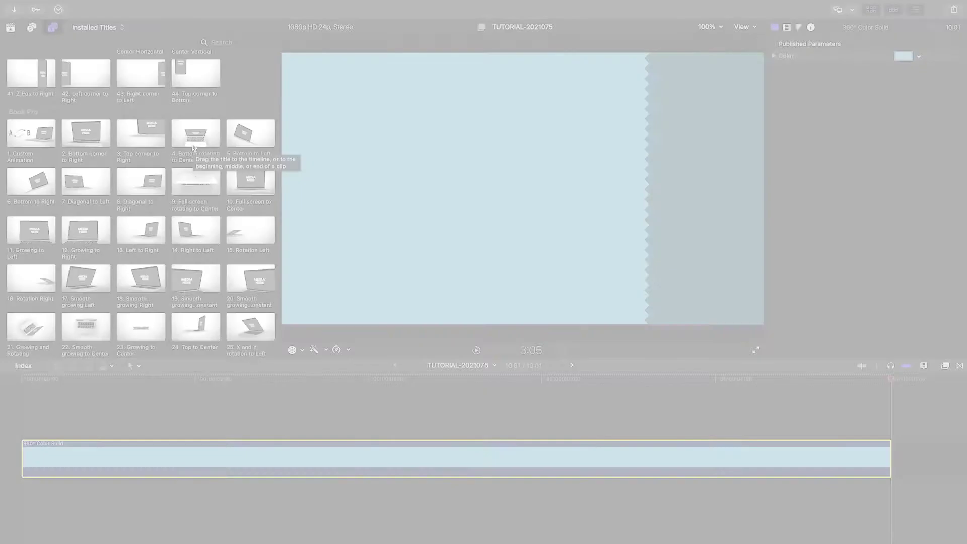
- Place the Book Pro '4. Bottom rotating to Center' title at the timeline start above the teal solid and play it
drag(196, 162, 30, 428)
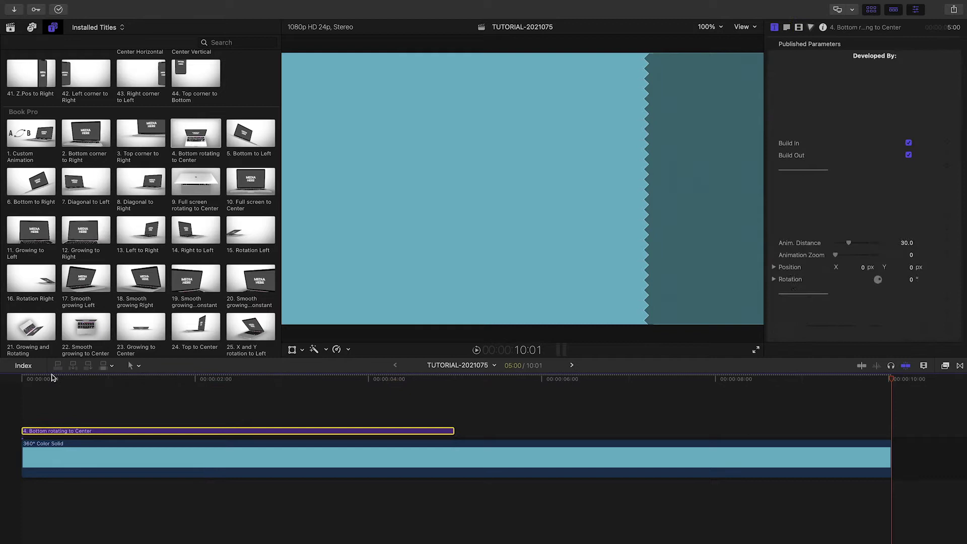
click(24, 381)
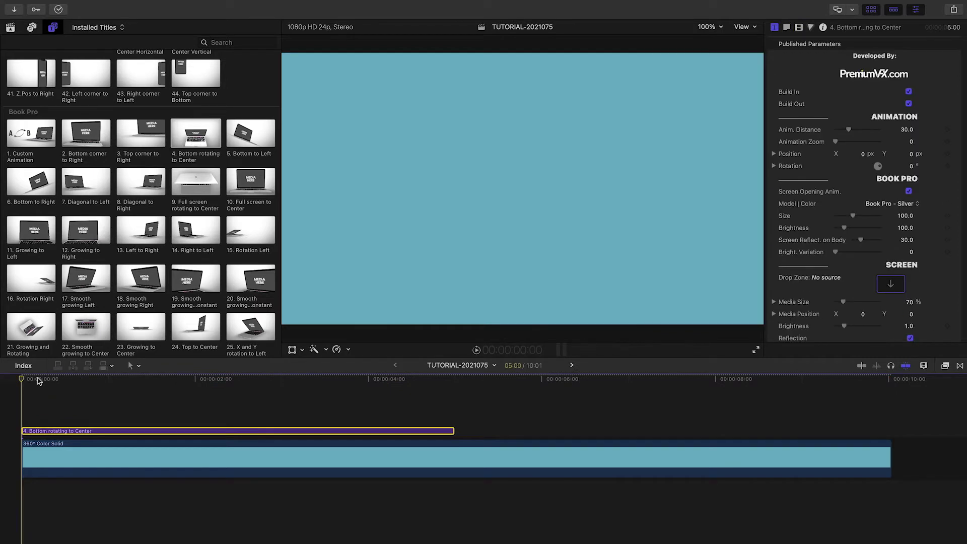
key(space)
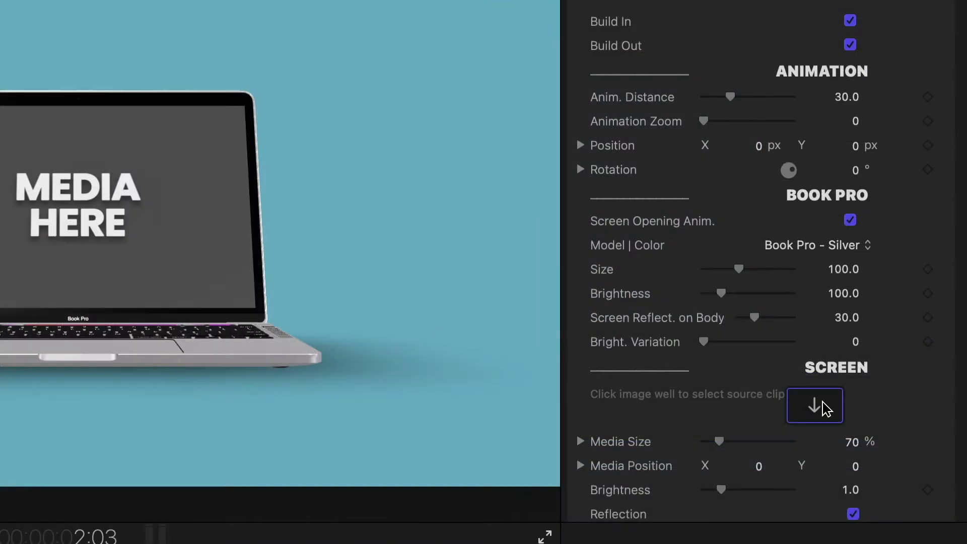
- Put the breakdancing clip in the laptop's Drop Zone and shrink its Media Size to 59%
click(827, 409)
click(500, 536)
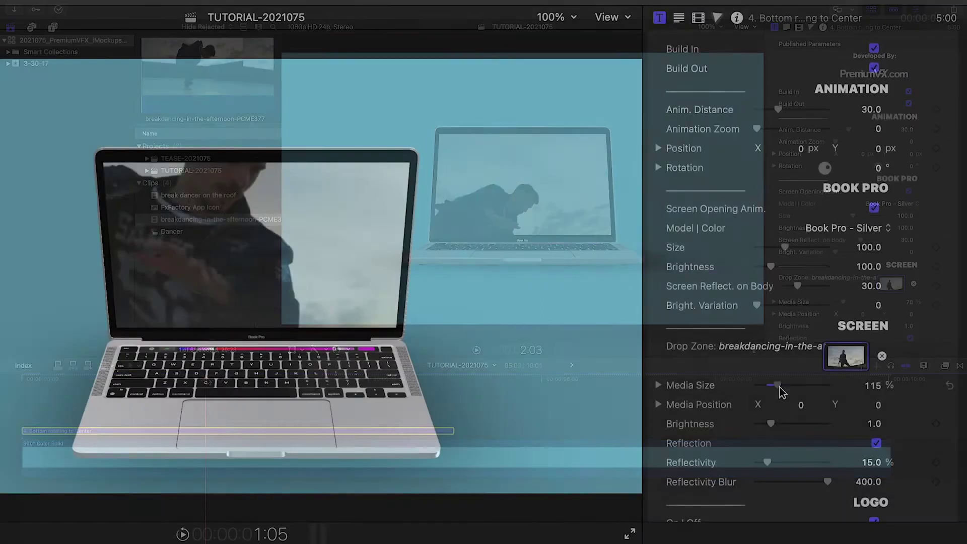
drag(780, 387, 768, 393)
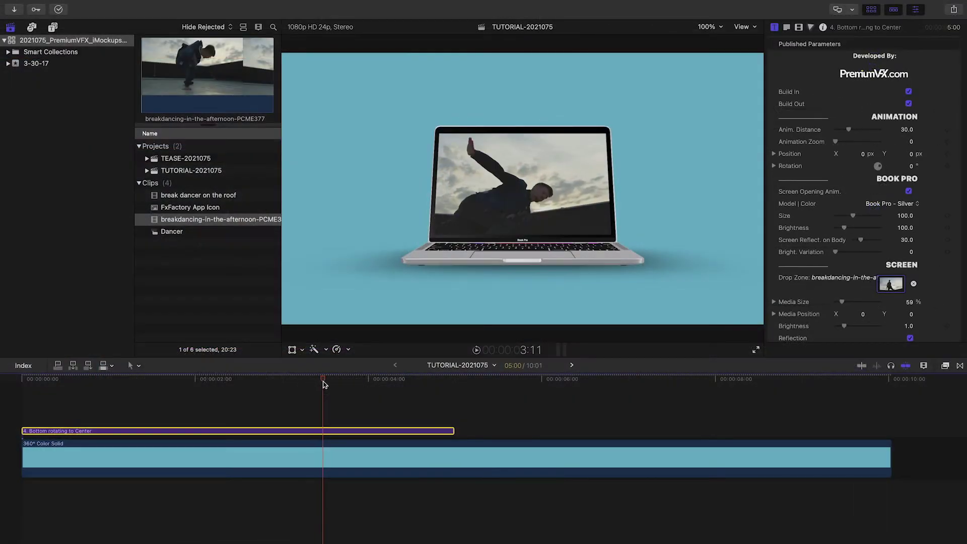
- Scrub the laptop animation and raise Animation Zoom to 100
drag(324, 385, 200, 387)
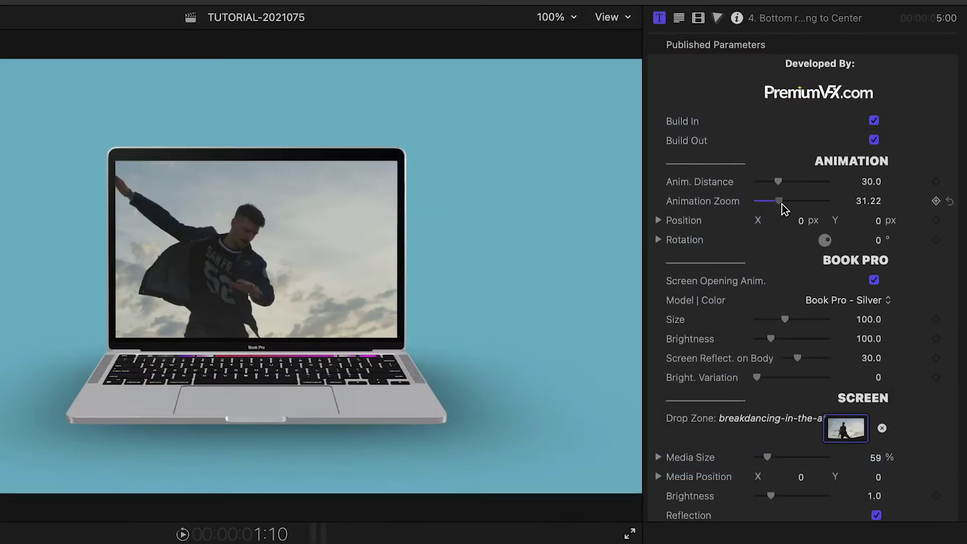
drag(849, 142, 893, 148)
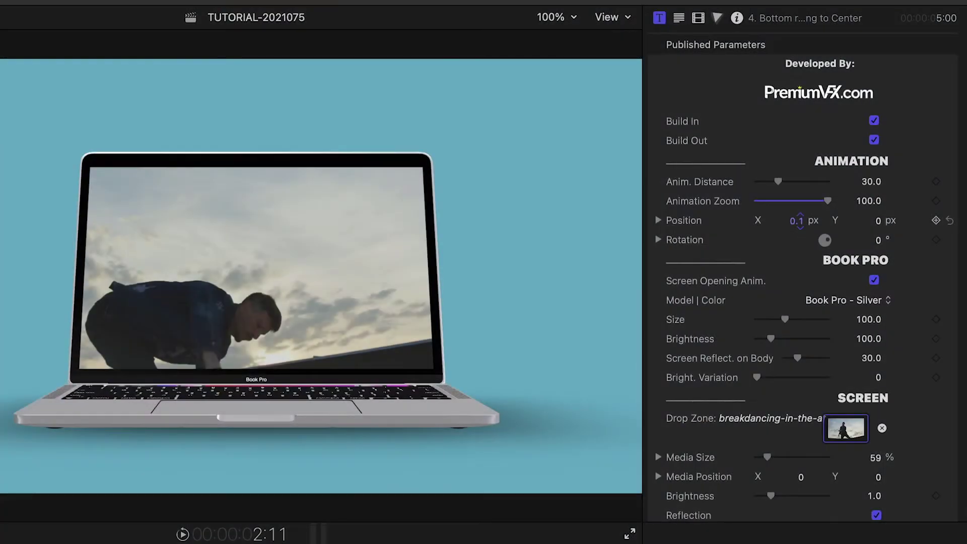
drag(804, 227, 841, 227)
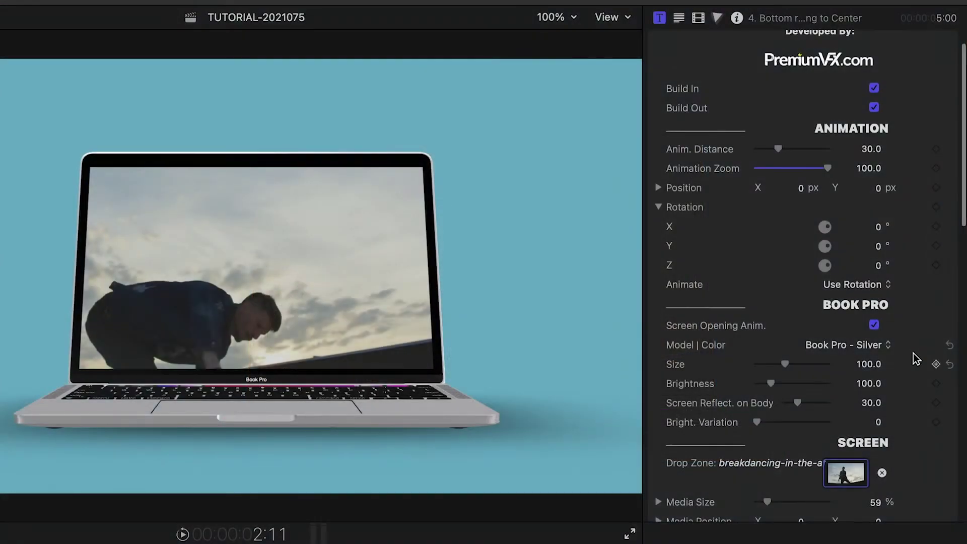
- Switch the laptop to Book Pro - Grey with Brightness 67.26 and Screen Reflect. on Body 48.43
click(891, 347)
click(885, 364)
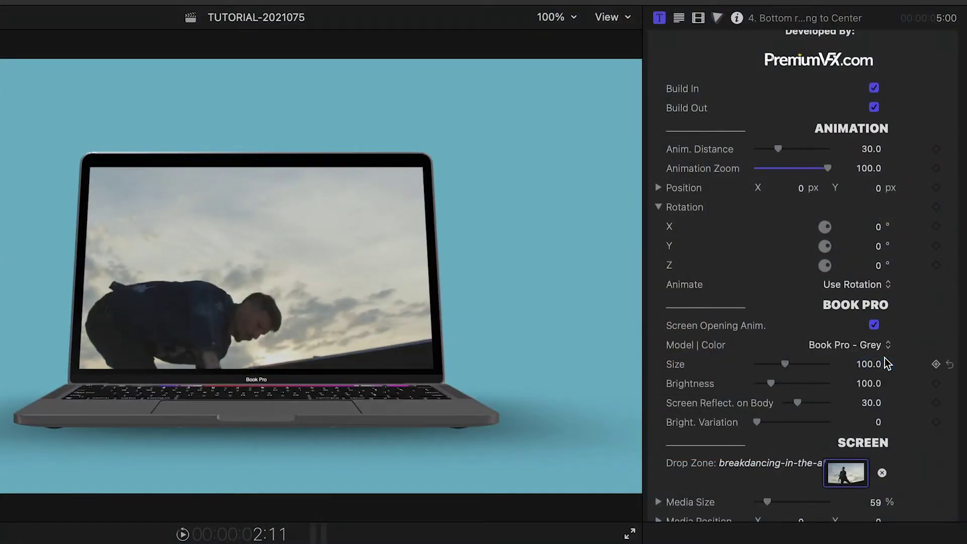
mouse_move(785, 363)
mouse_down()
mouse_move(804, 362)
mouse_move(785, 368)
mouse_up()
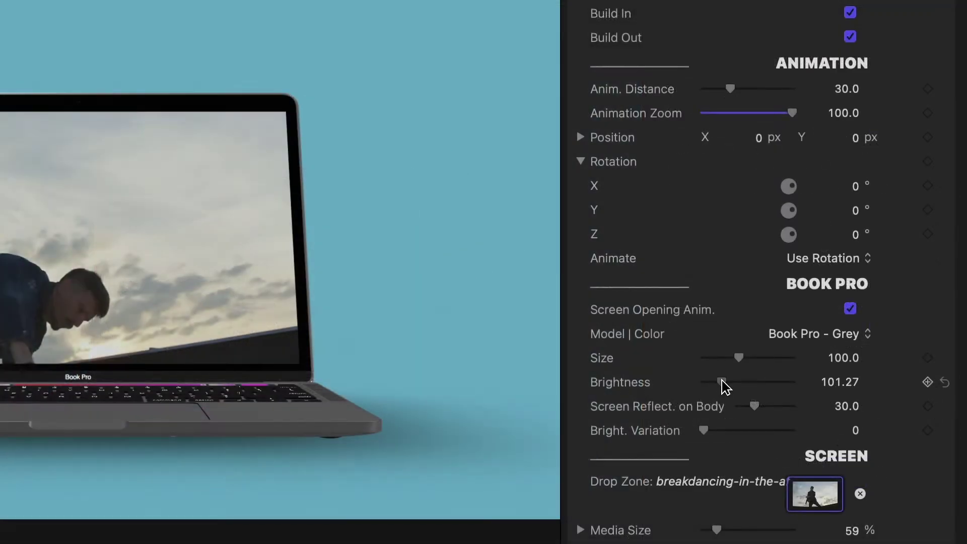
drag(772, 384, 780, 383)
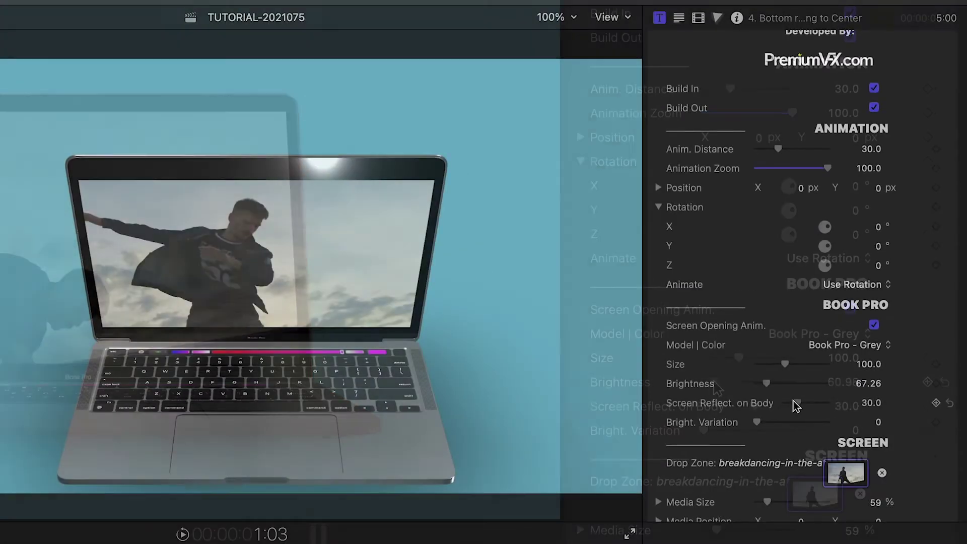
drag(749, 404, 800, 409)
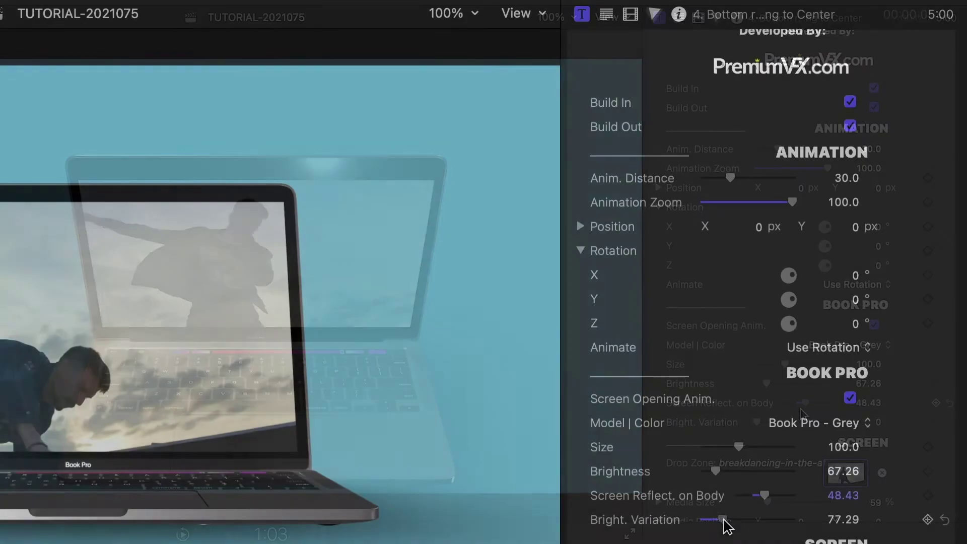
- Set screen Reflectivity to 100% and Reflectivity Blur to 0, with Bright. Variation at 0
drag(775, 425, 771, 428)
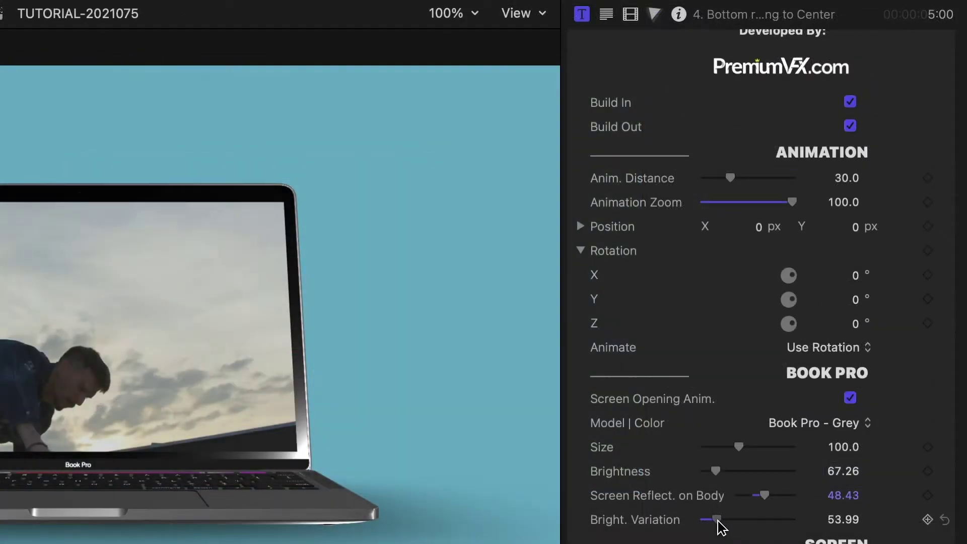
drag(722, 527, 723, 526)
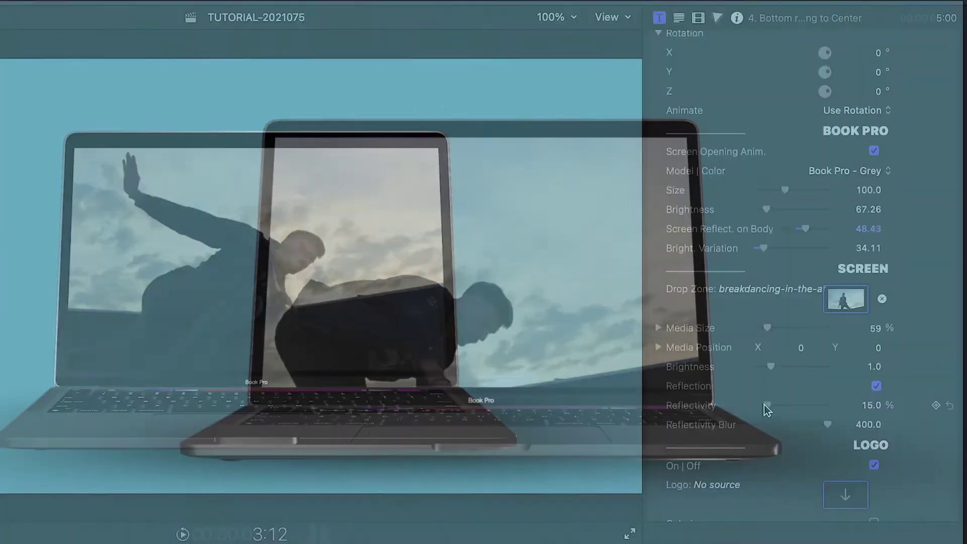
drag(763, 404, 836, 406)
drag(790, 430, 706, 443)
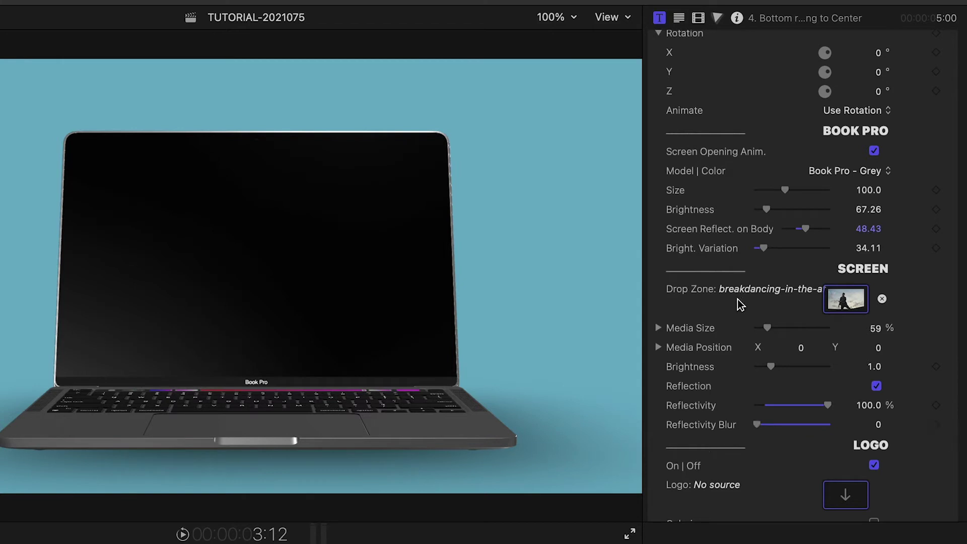
drag(766, 246, 739, 257)
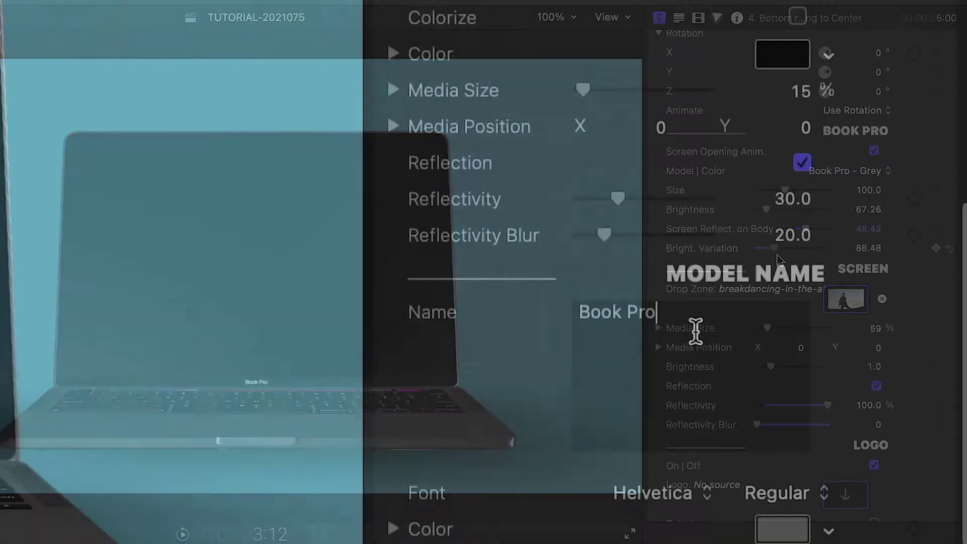
- Apply the FxFactory App Icon as the logo on the laptop lid
click(695, 331)
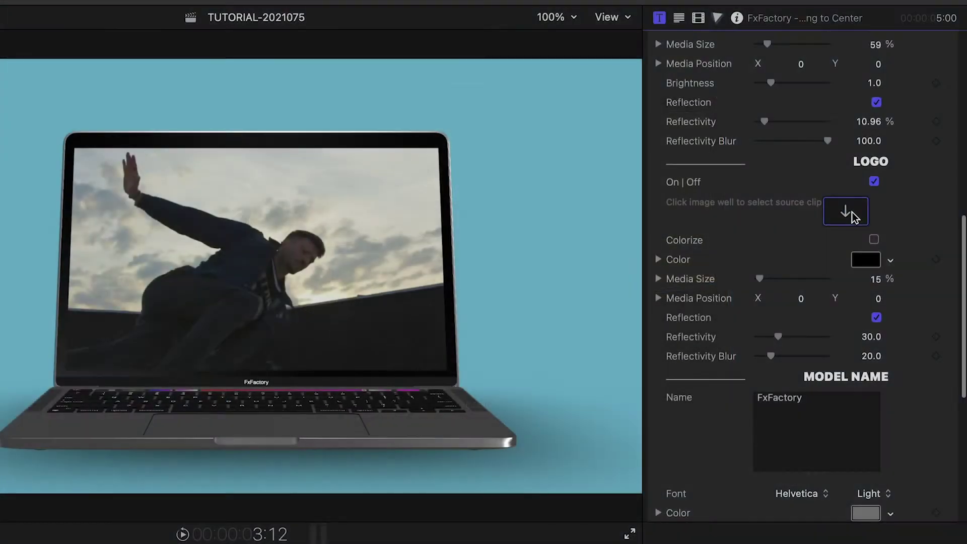
click(853, 212)
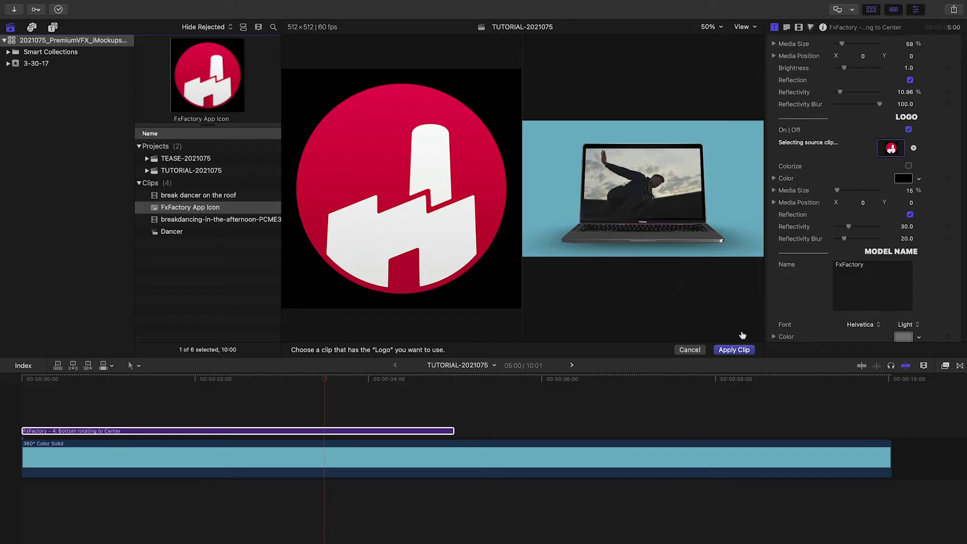
click(737, 351)
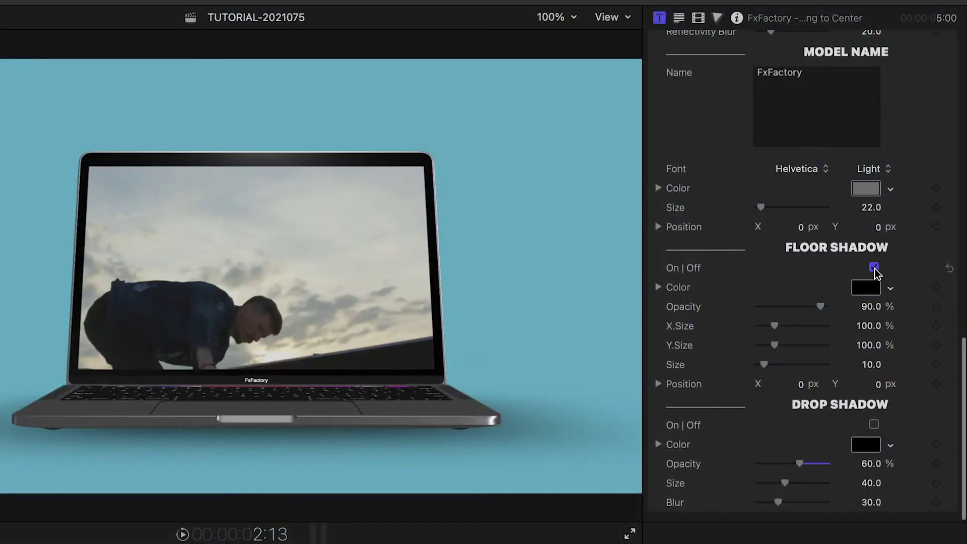
- Compare the shadow options, then leave both Floor Shadow and Drop Shadow turned off
click(874, 267)
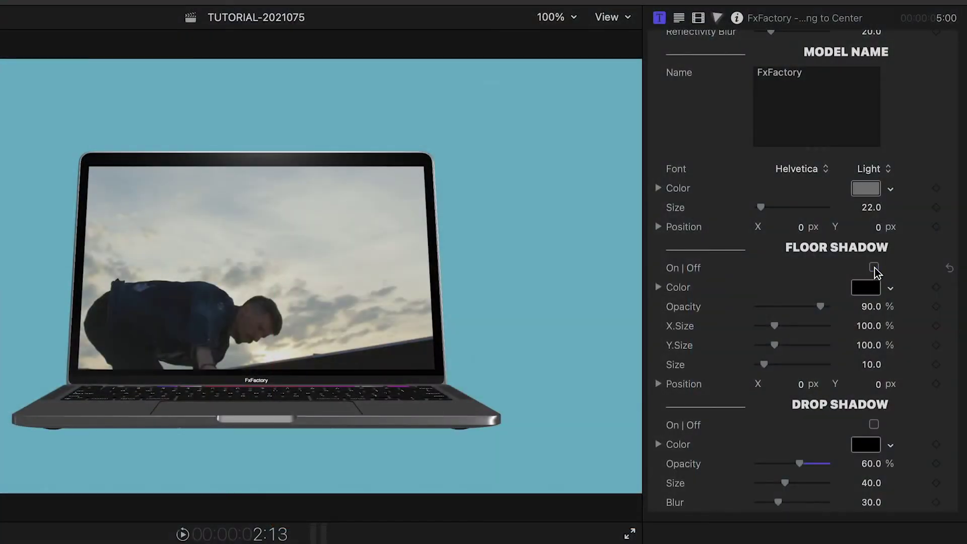
click(875, 426)
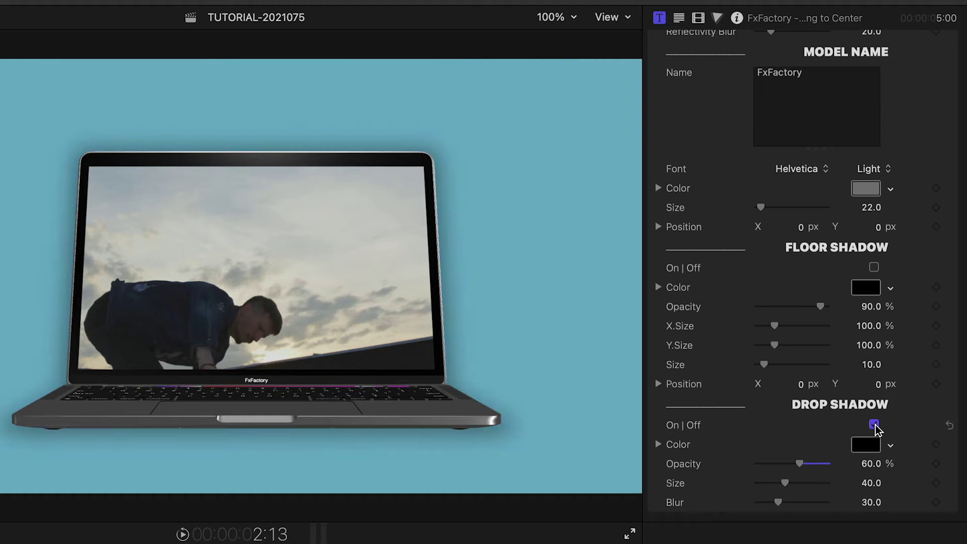
click(875, 426)
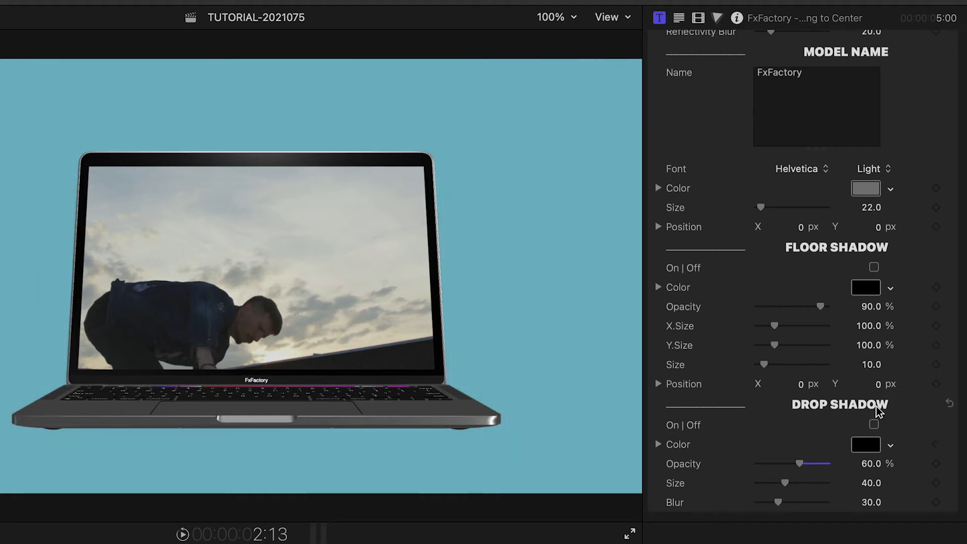
click(874, 268)
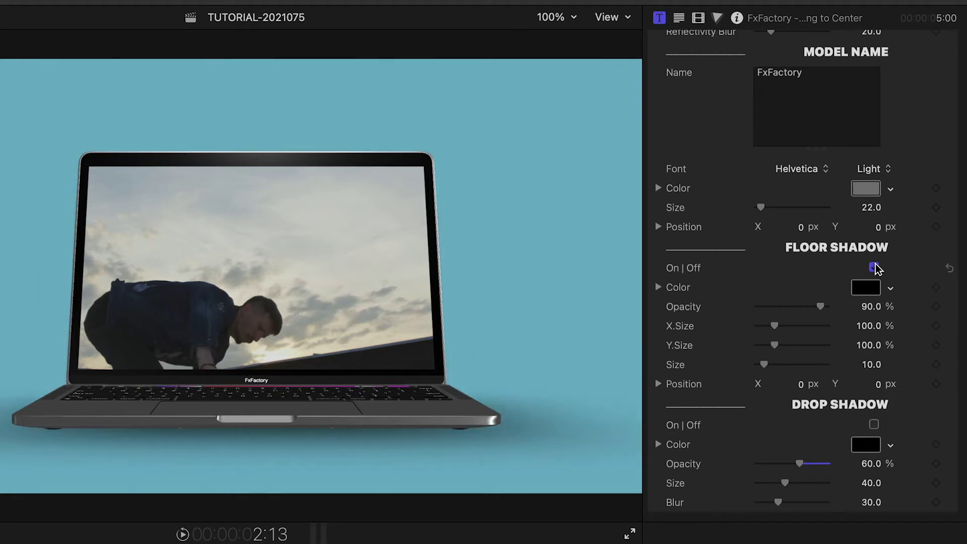
click(875, 268)
click(874, 426)
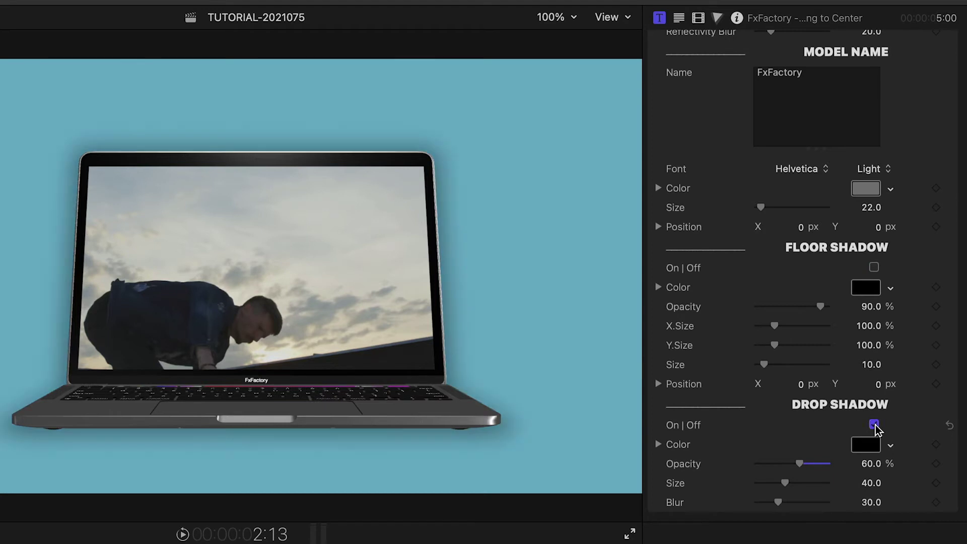
click(874, 426)
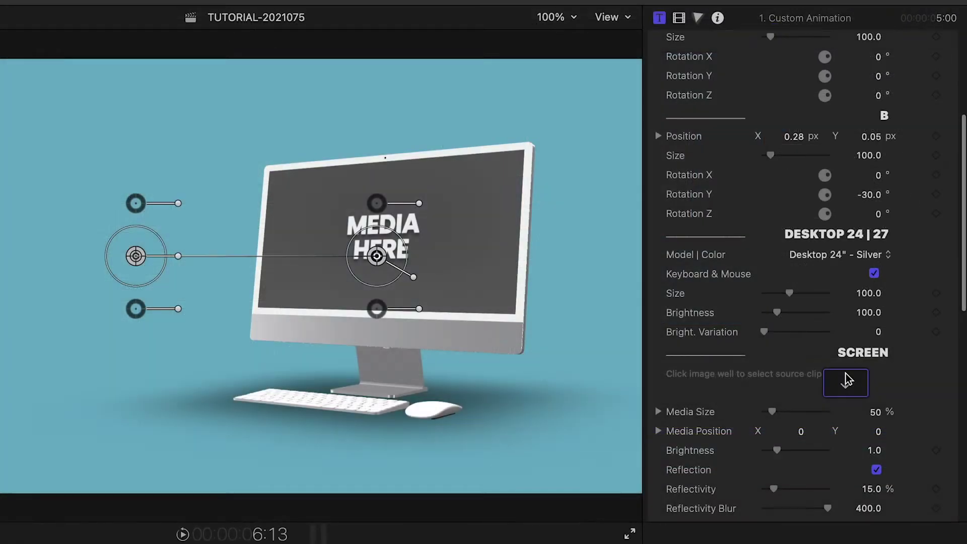
- Put the 'break dancer on the roof' clip on the iMac screen and set B Size to 159
click(846, 375)
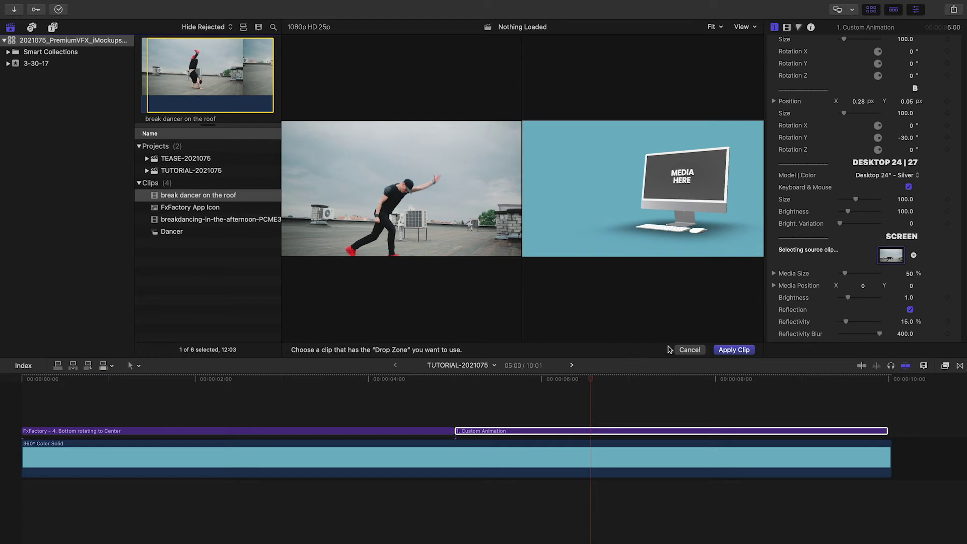
click(748, 351)
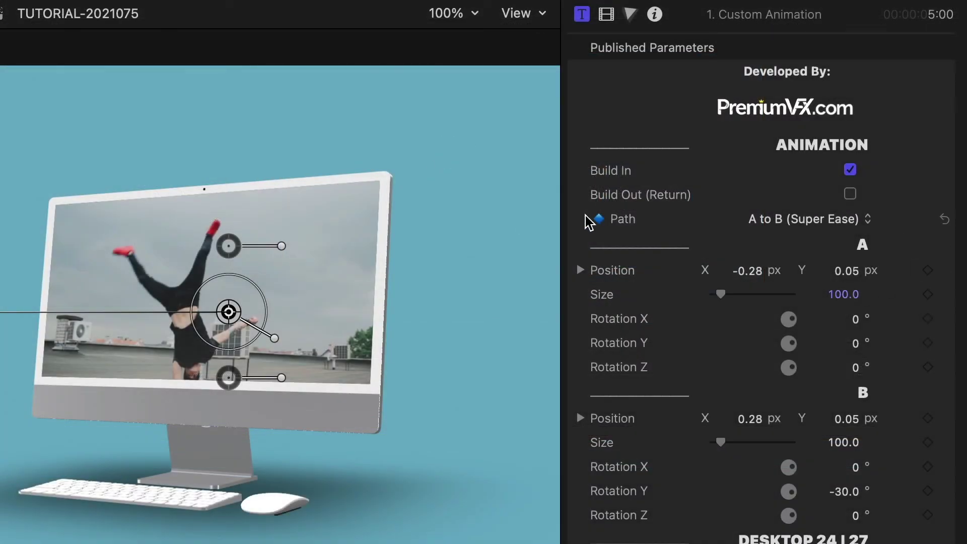
click(859, 227)
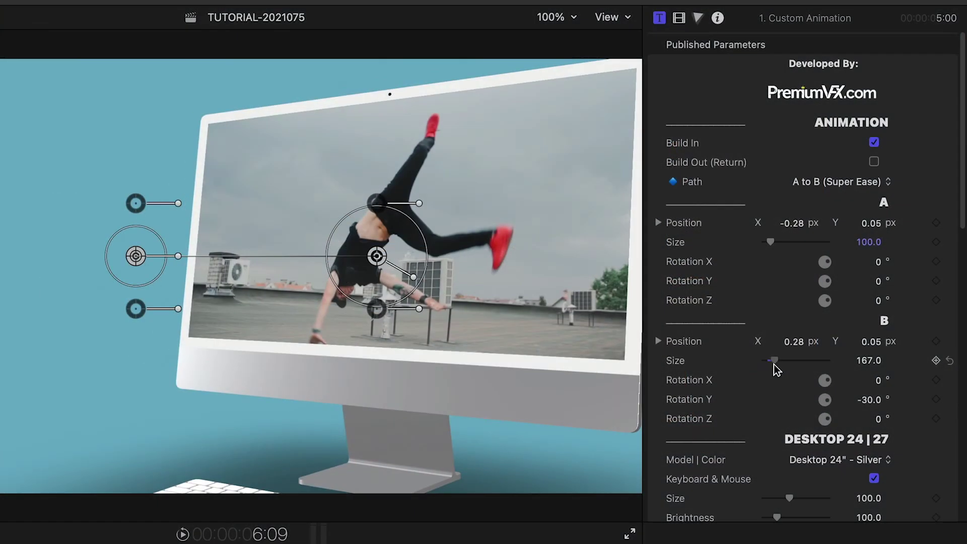
drag(774, 364, 775, 366)
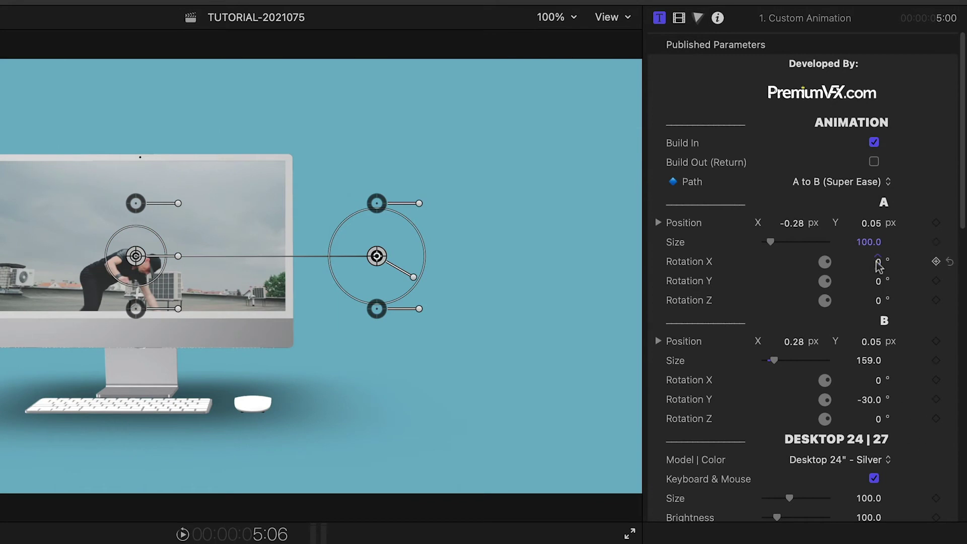
- Set the iMac's A Rotation Y to 18° while B Rotation Y stays at -30°
drag(872, 261, 869, 261)
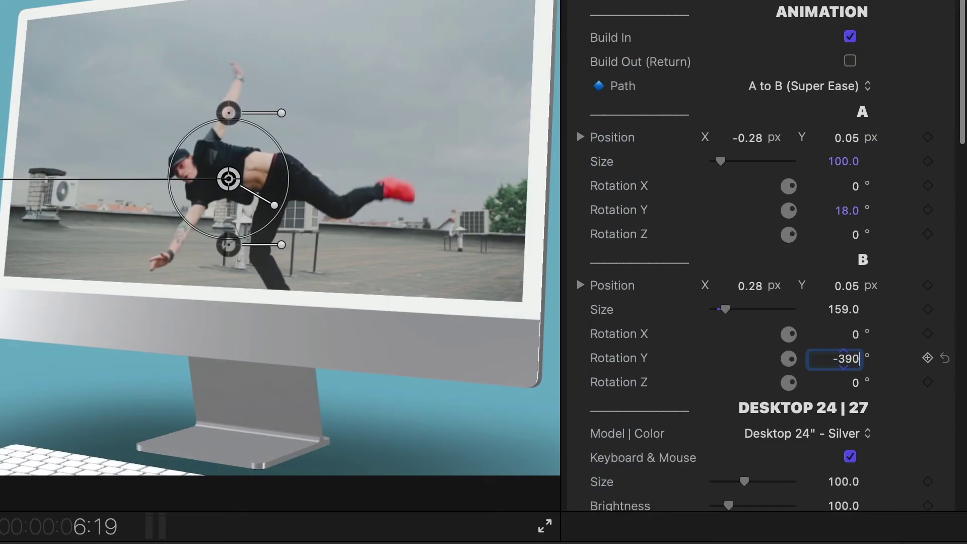
key(Return)
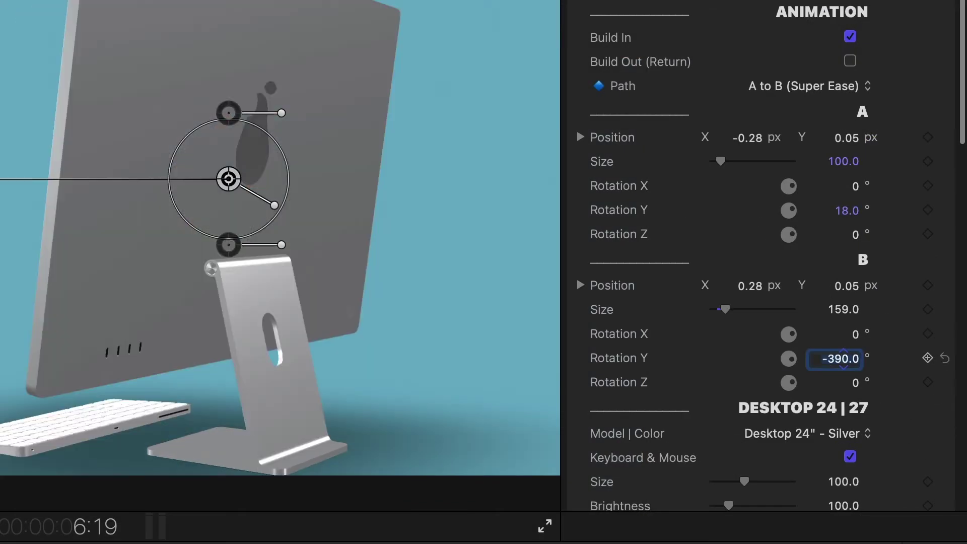
drag(855, 367, 922, 367)
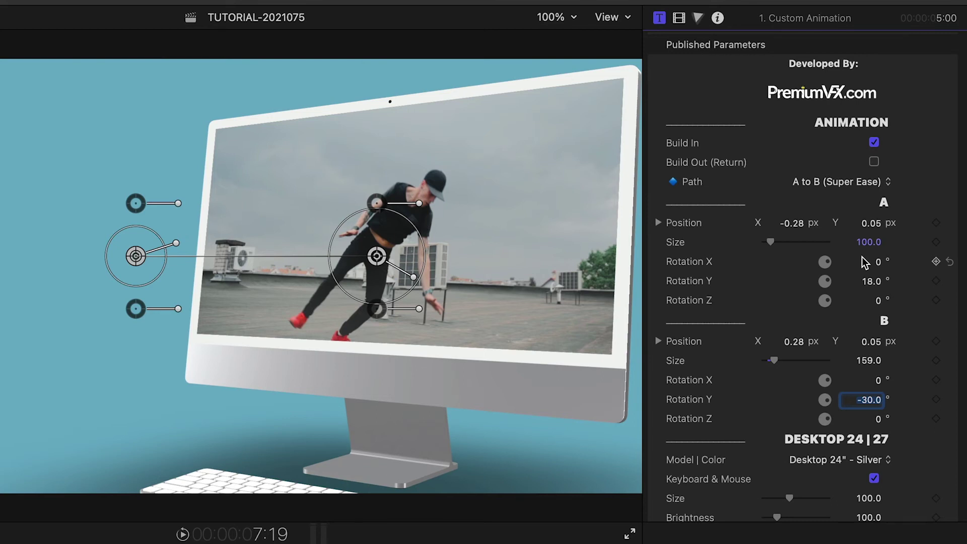
click(875, 162)
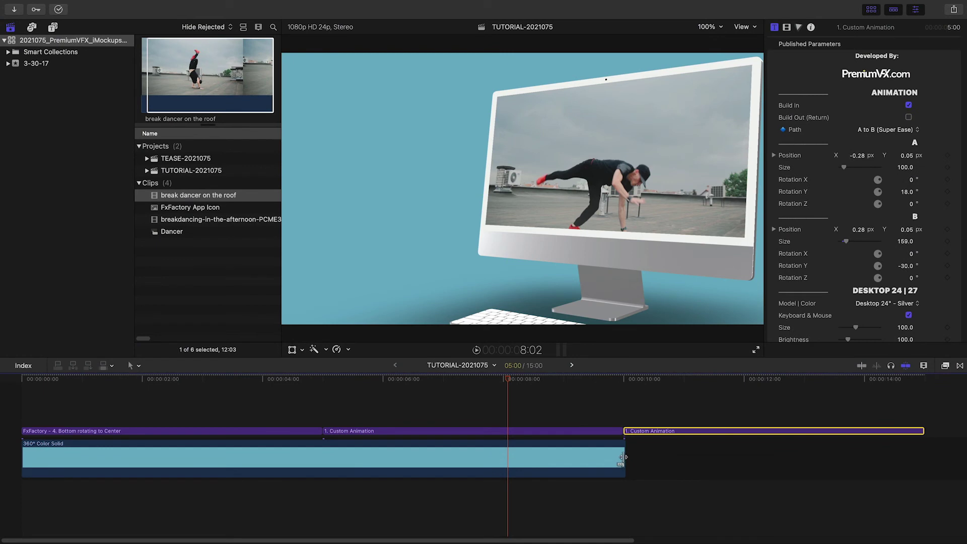
- Extend the 360° Color Solid to the timeline end; give the second iMac title B to A (Super Ease) and A Size 162
drag(622, 457, 924, 457)
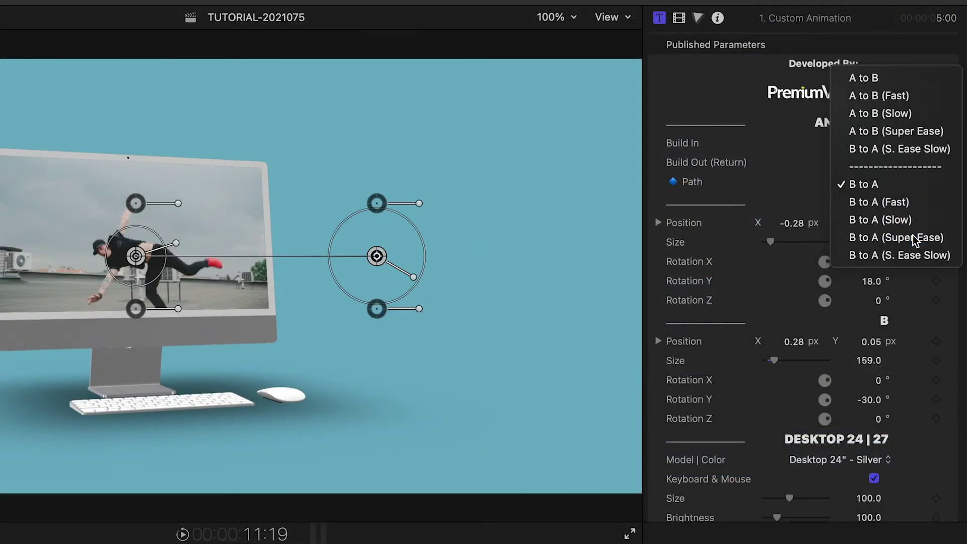
click(801, 242)
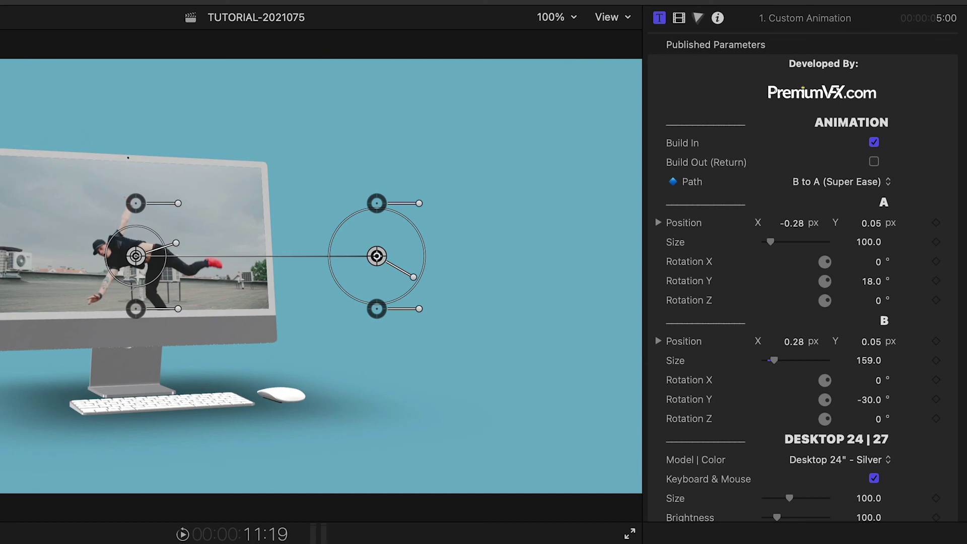
drag(770, 242, 777, 245)
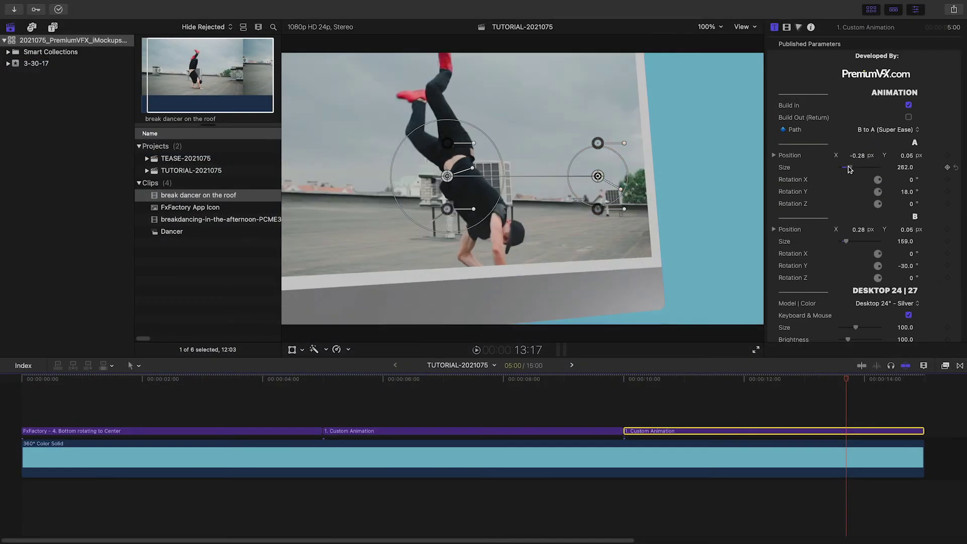
drag(850, 170, 852, 173)
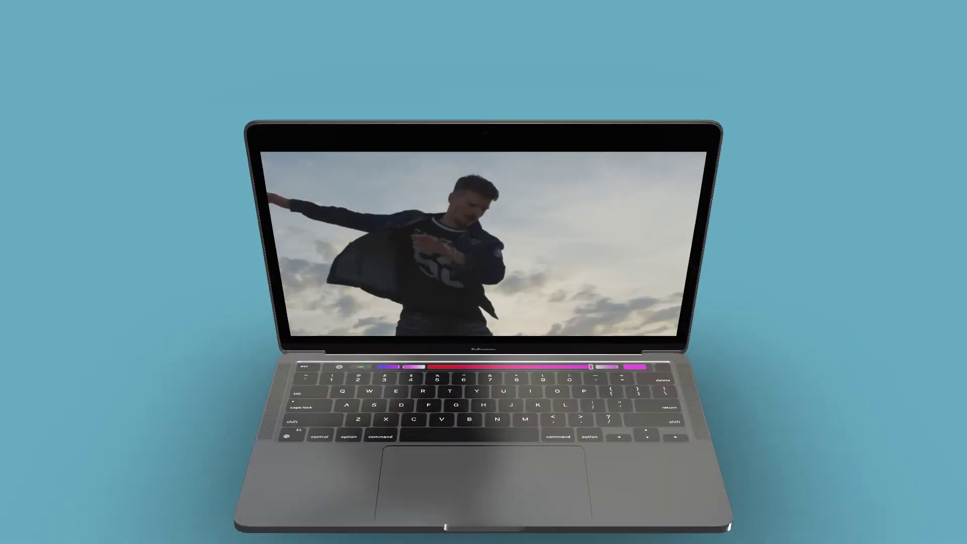